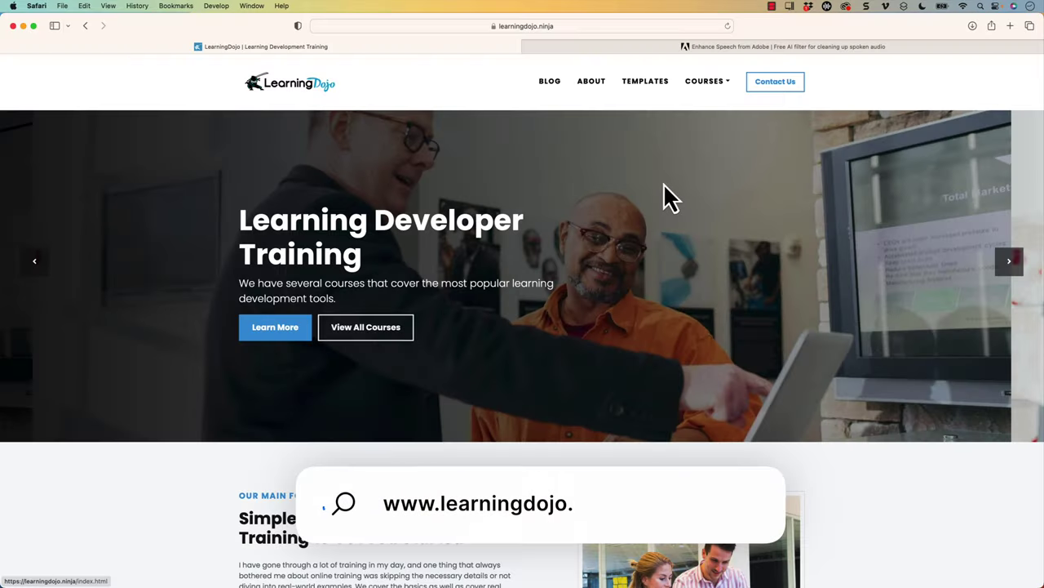
Step: Open the LearningDojo Learning Blog page from the BLOG link
click(548, 80)
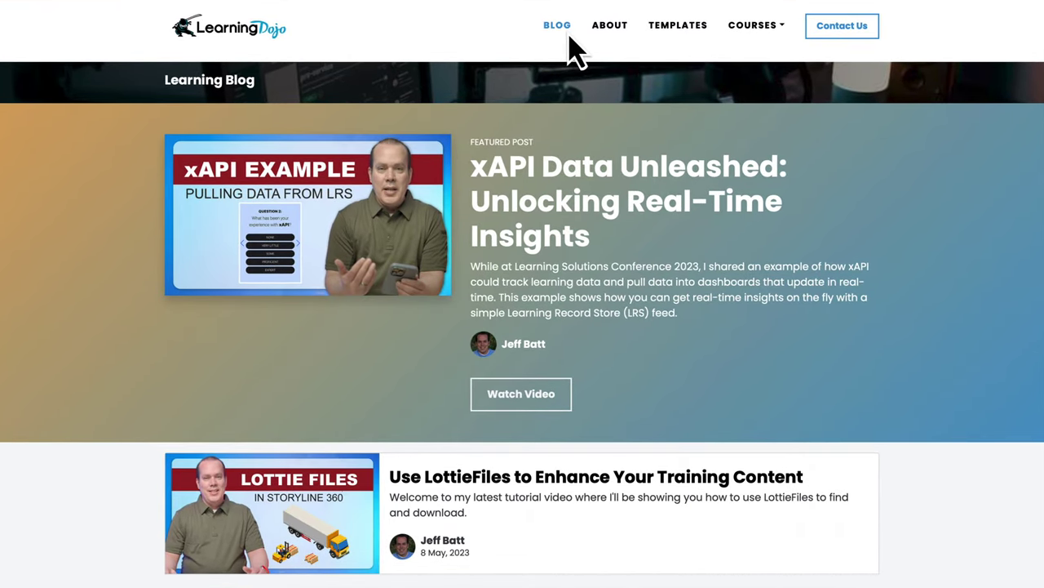
Step: Scroll through the blog, then go to the LearningDojo Templates page
scroll(602, 49, down, 3)
scroll(596, 44, down, 2)
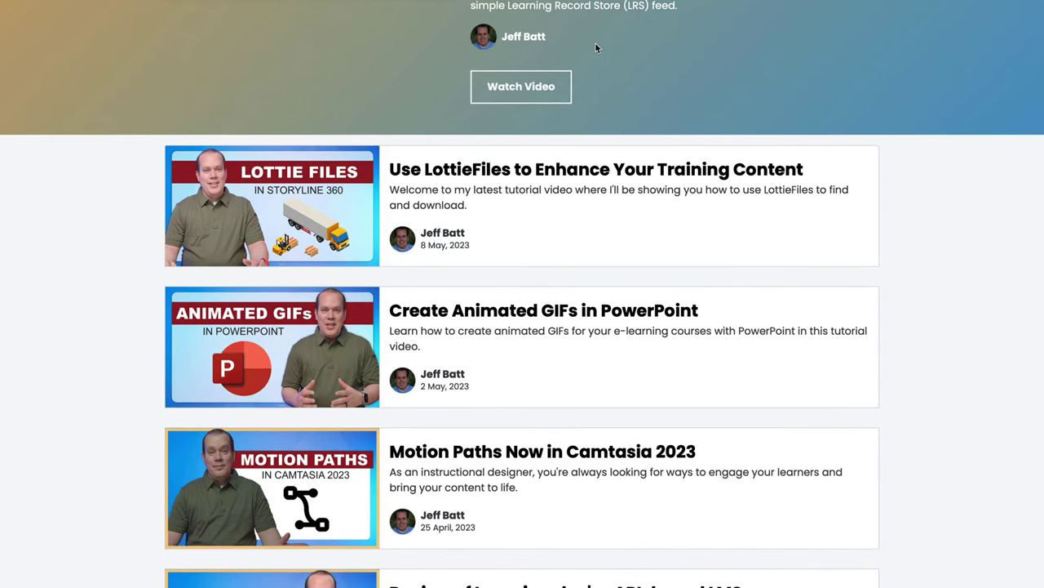
scroll(602, 70, up, 5)
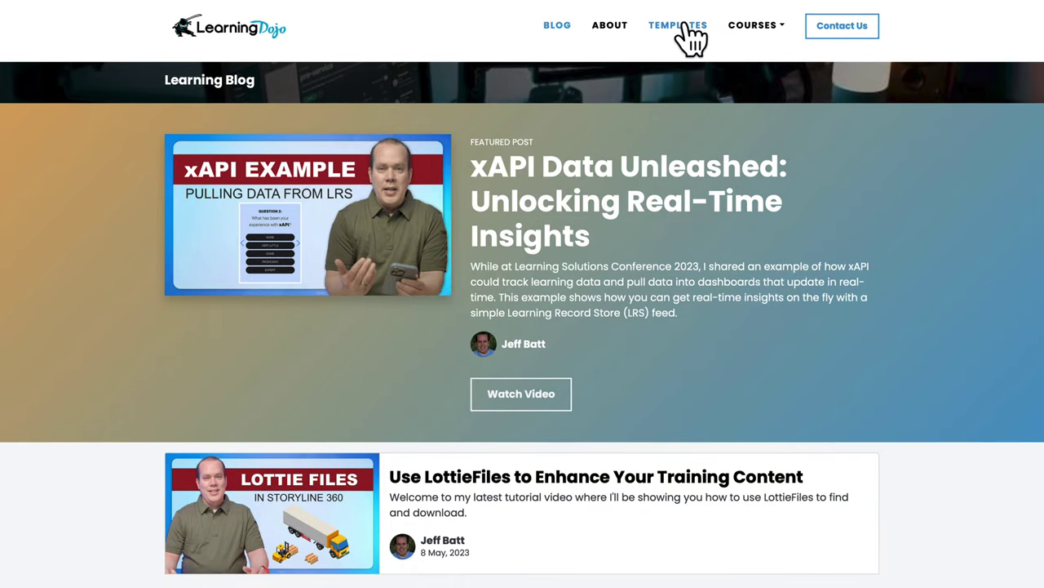
click(686, 25)
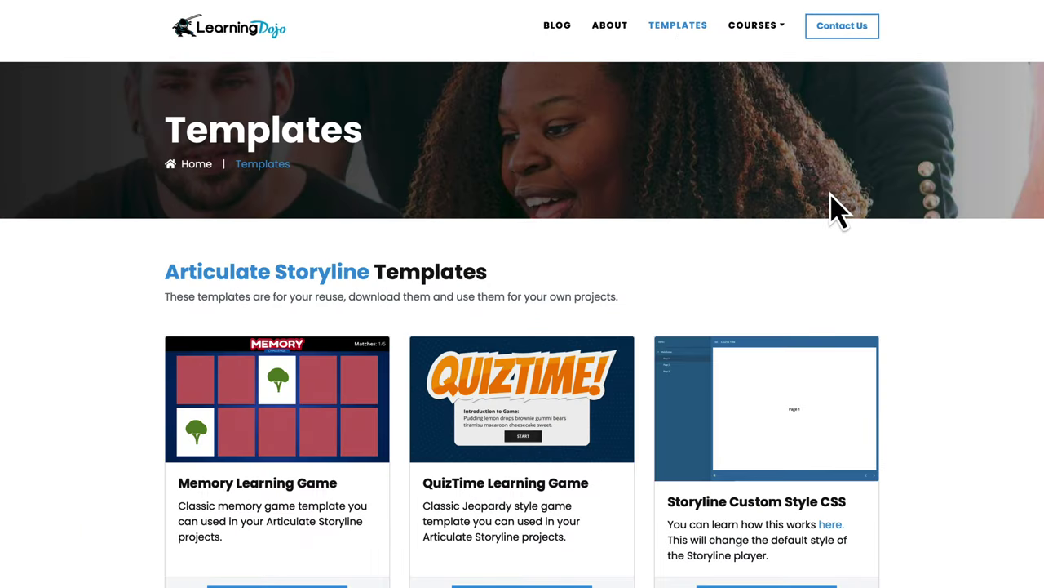
Step: Browse the templates and open the COURSES dropdown list
scroll(832, 200, down, 9)
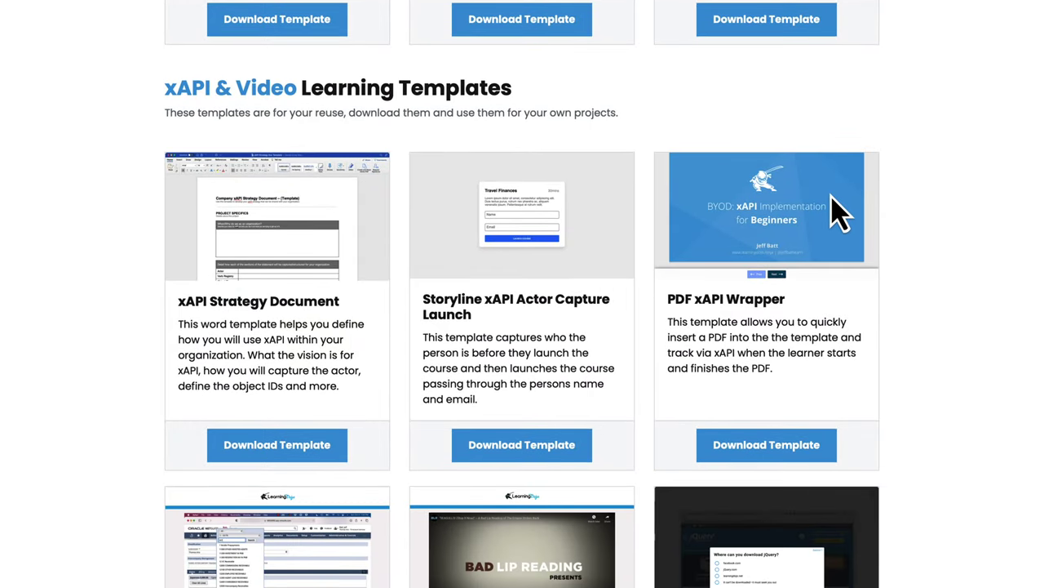
scroll(825, 213, up, 9)
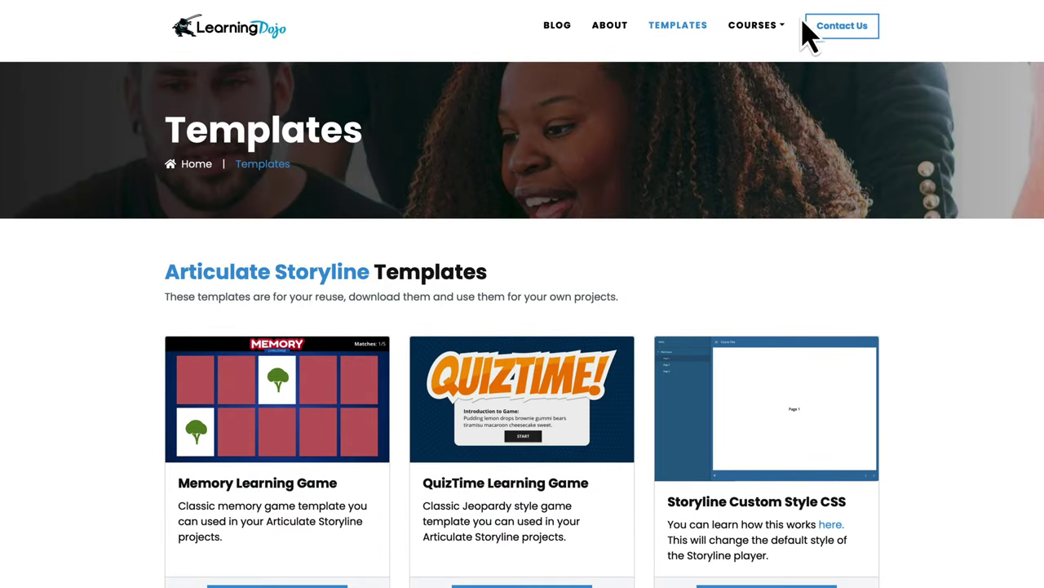
click(780, 27)
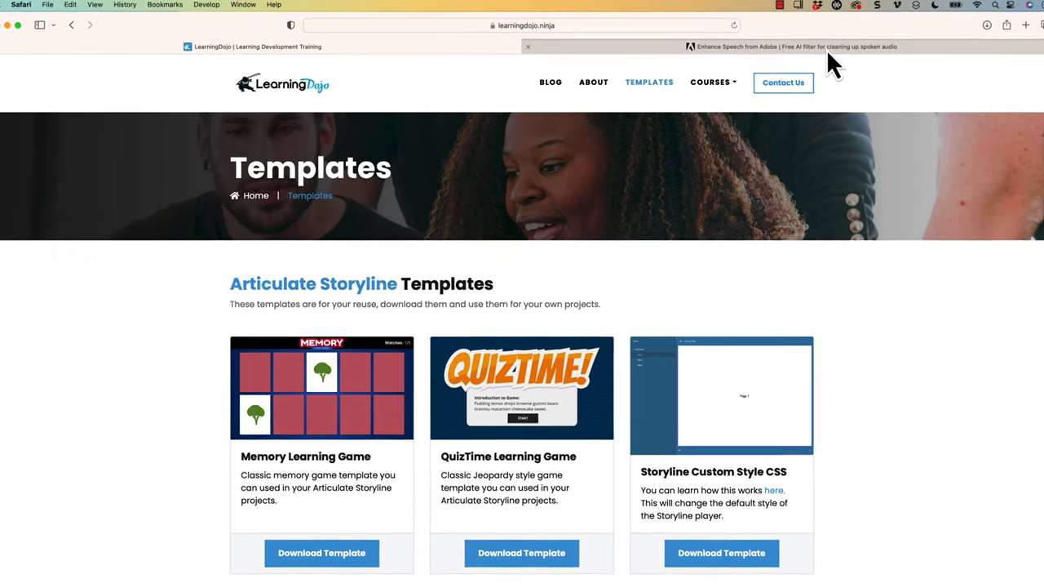
Step: Switch to the Adobe Enhance Speech page at podcast.adobe.com and dismiss the Favorites list
click(828, 50)
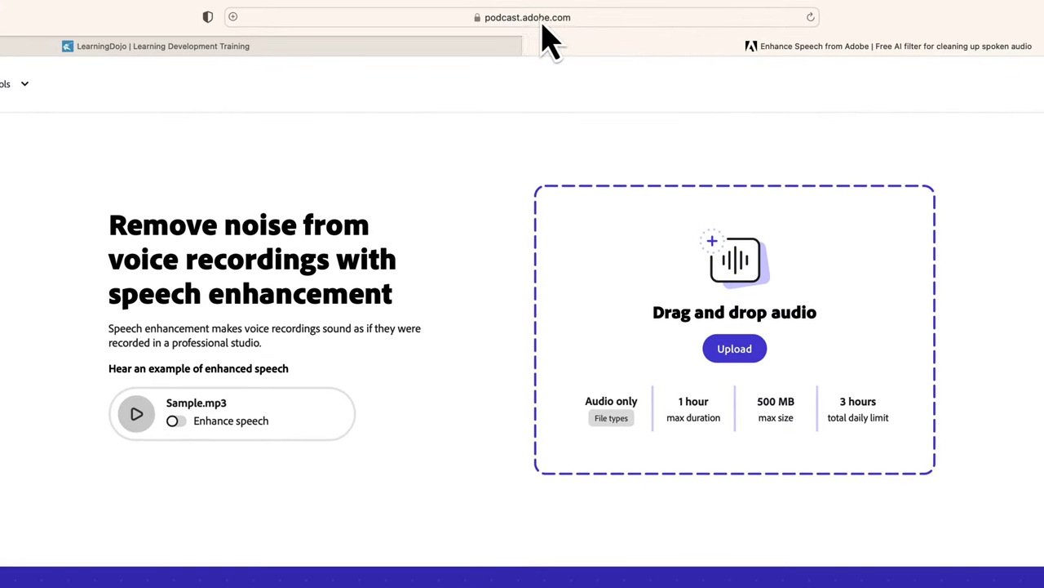
click(544, 24)
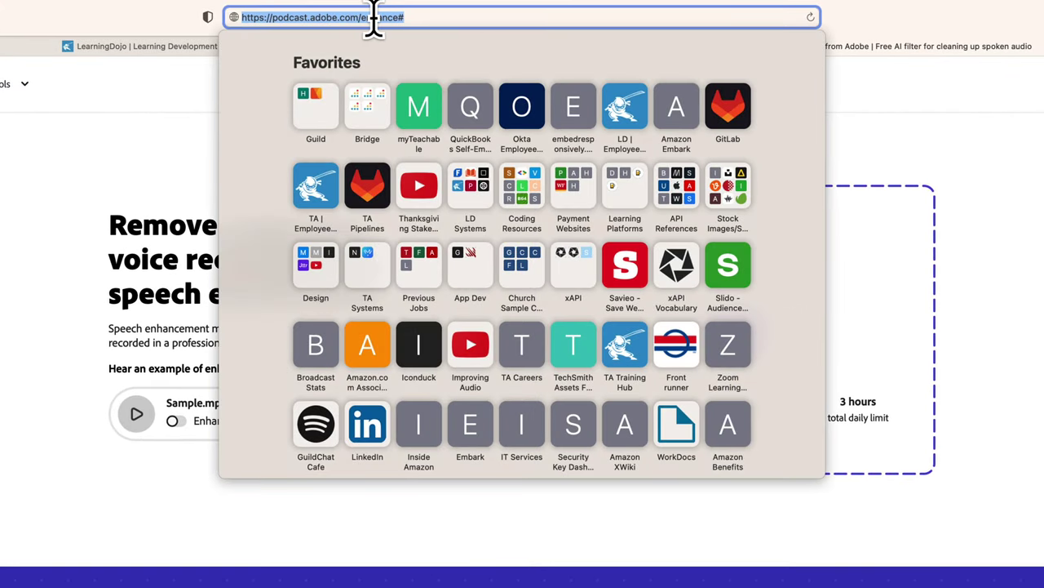
click(1009, 205)
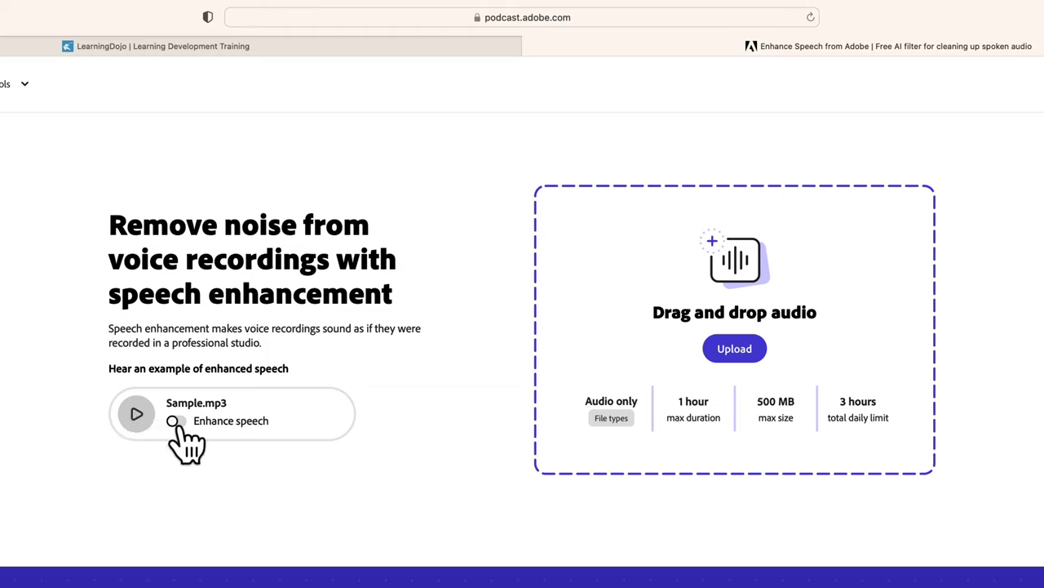
Step: Select the iPhone.mp3 recording on the desktop
click(1012, 295)
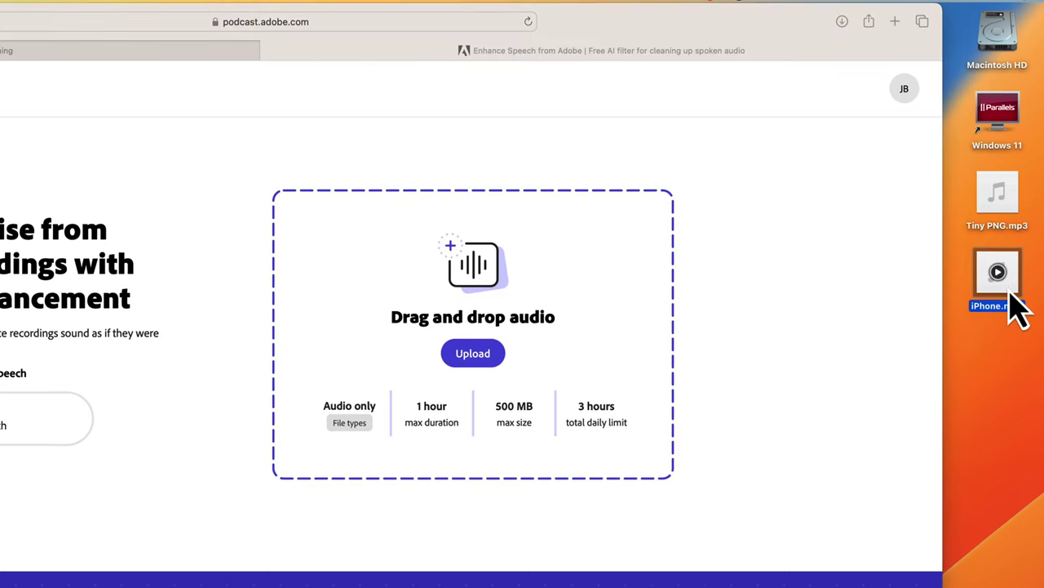
Step: Play the original 6-second iPhone.mp3 in a Quick Look preview
key(space)
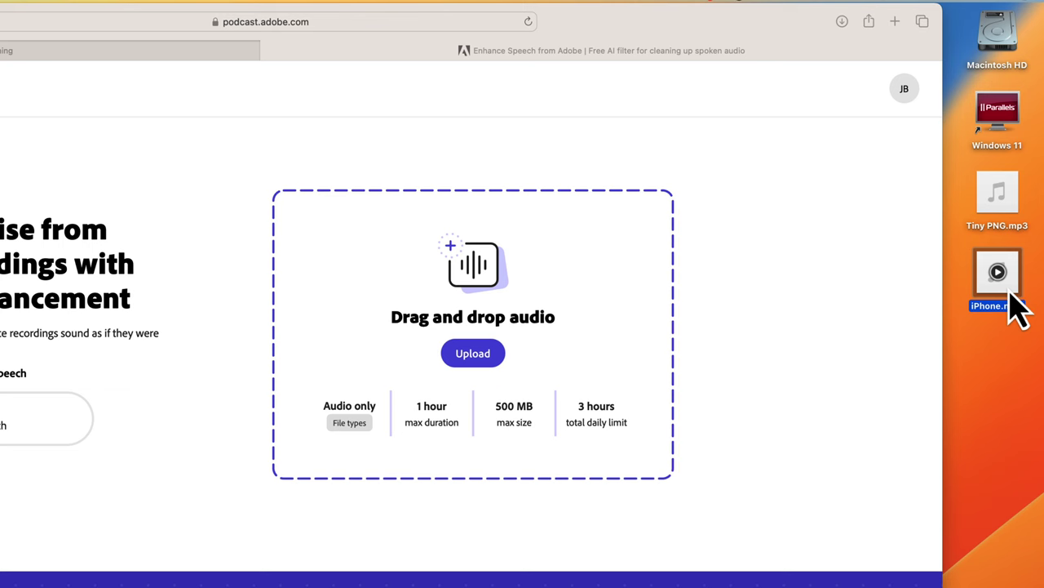
Step: Drop iPhone.mp3 onto the Enhance Speech drag-and-drop area to upload it
drag(1014, 299, 625, 286)
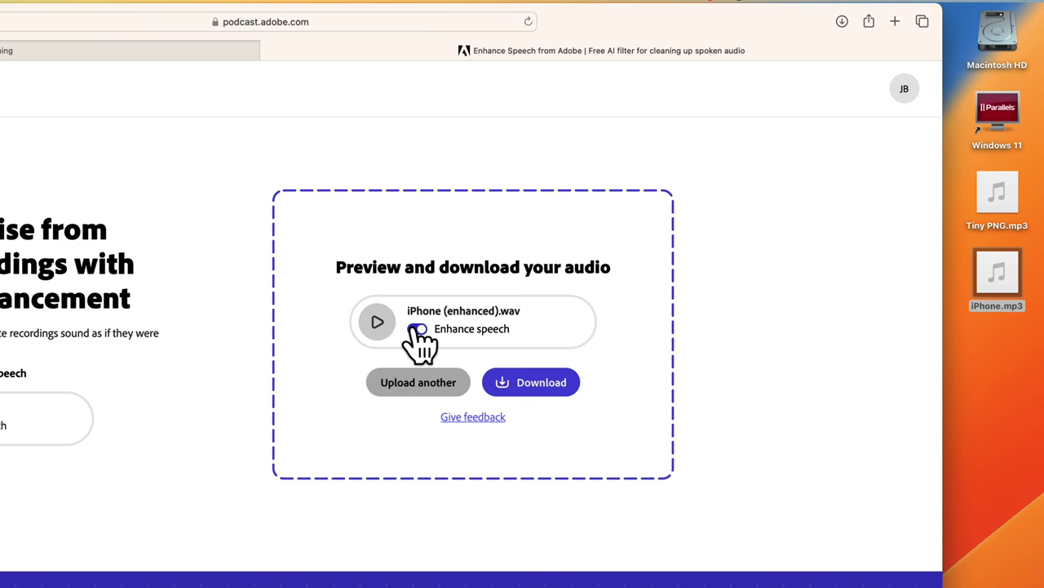
click(375, 324)
click(377, 323)
click(416, 328)
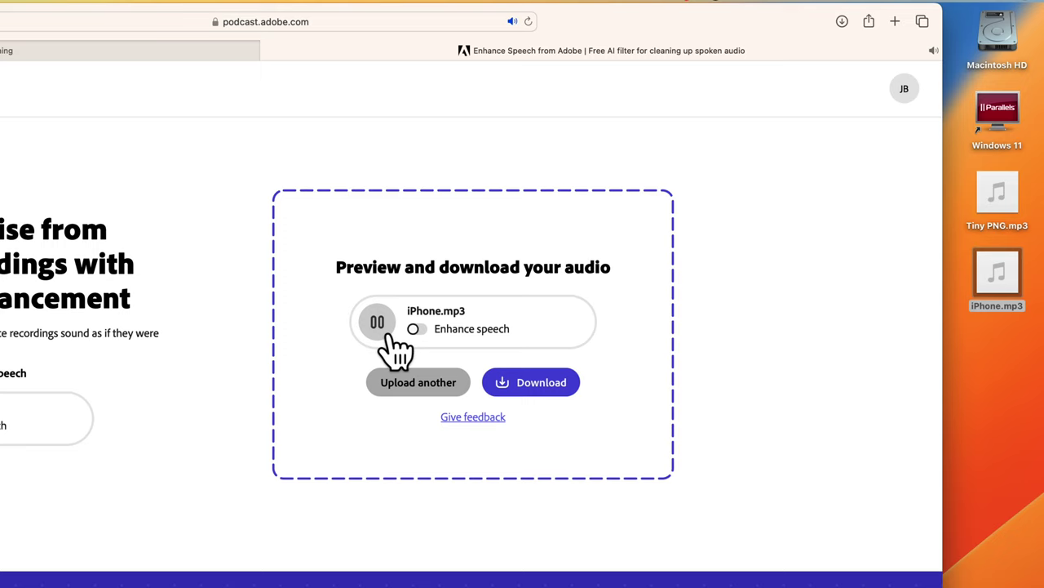
click(416, 329)
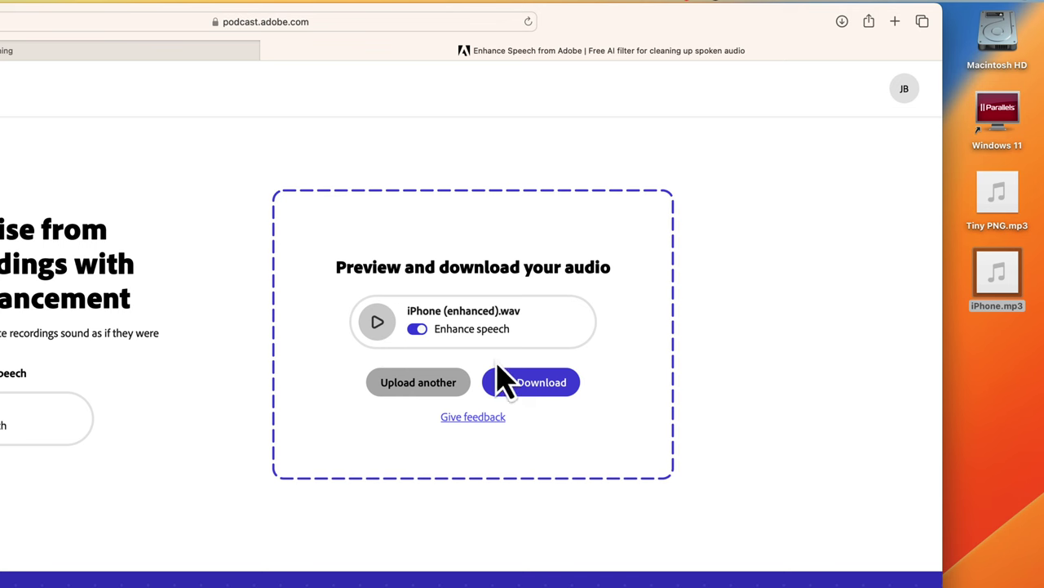
Step: Download iPhone (enhanced).wav to the desktop
click(527, 383)
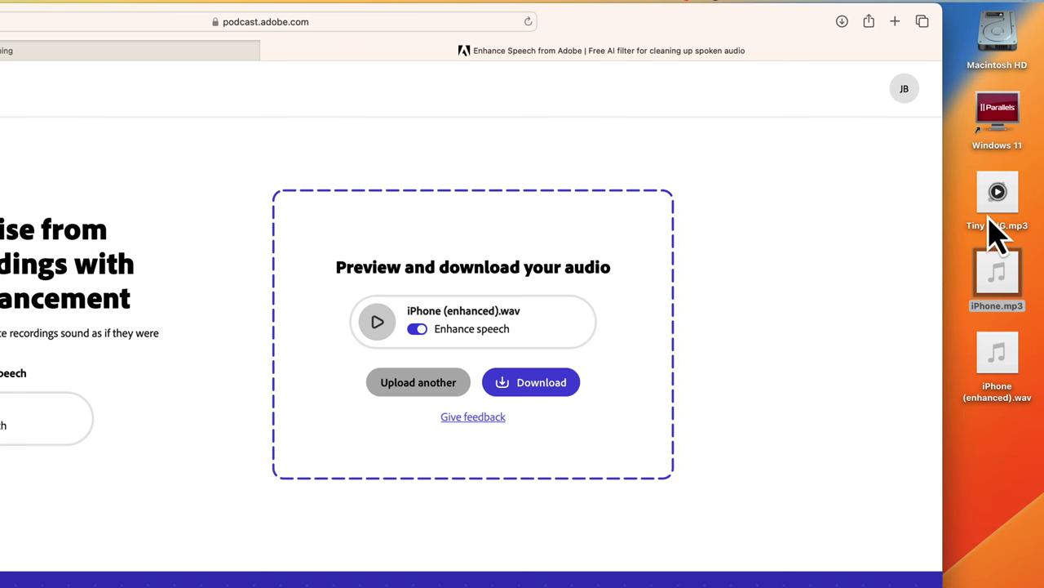
Step: Pick Tiny PNG.mp3 through Upload another, previewing it in Quick Look first
click(418, 382)
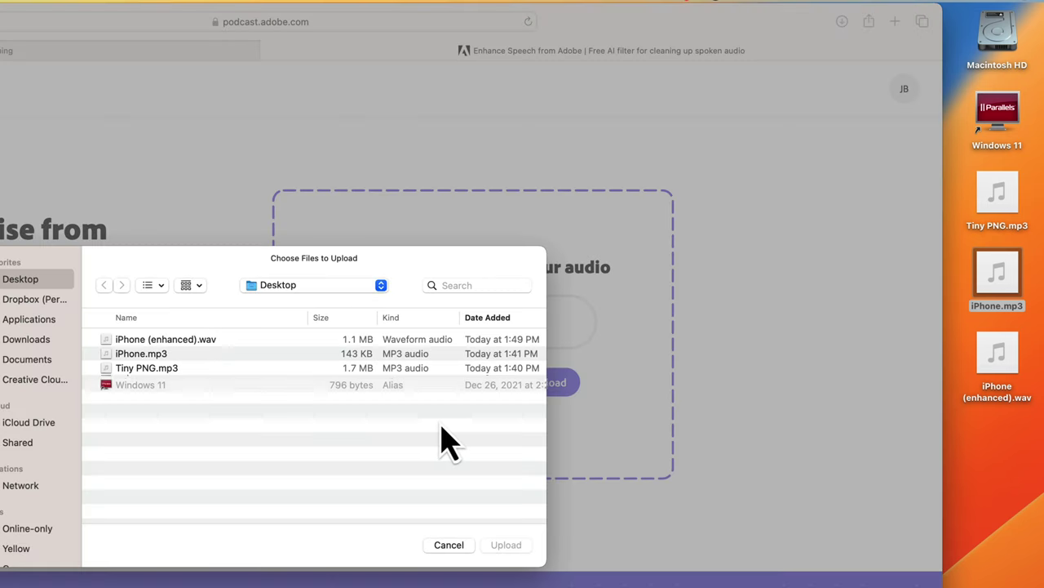
click(166, 370)
key(space)
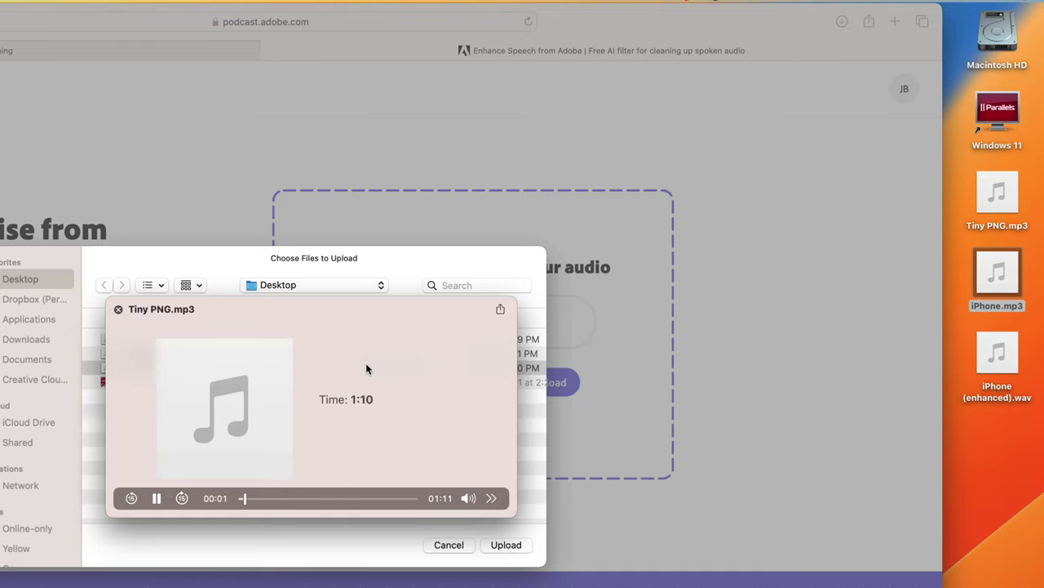
key(space)
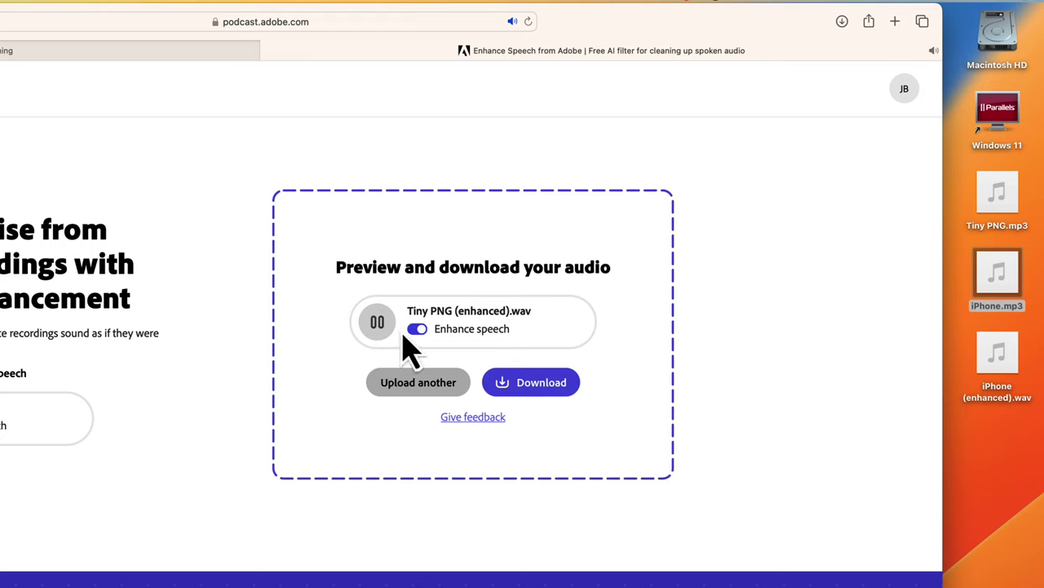
Step: Pause playback of Tiny PNG (enhanced).wav
click(378, 322)
Step: Return to the LearningDojo site and navigate via the Blog to the Templates page
click(100, 41)
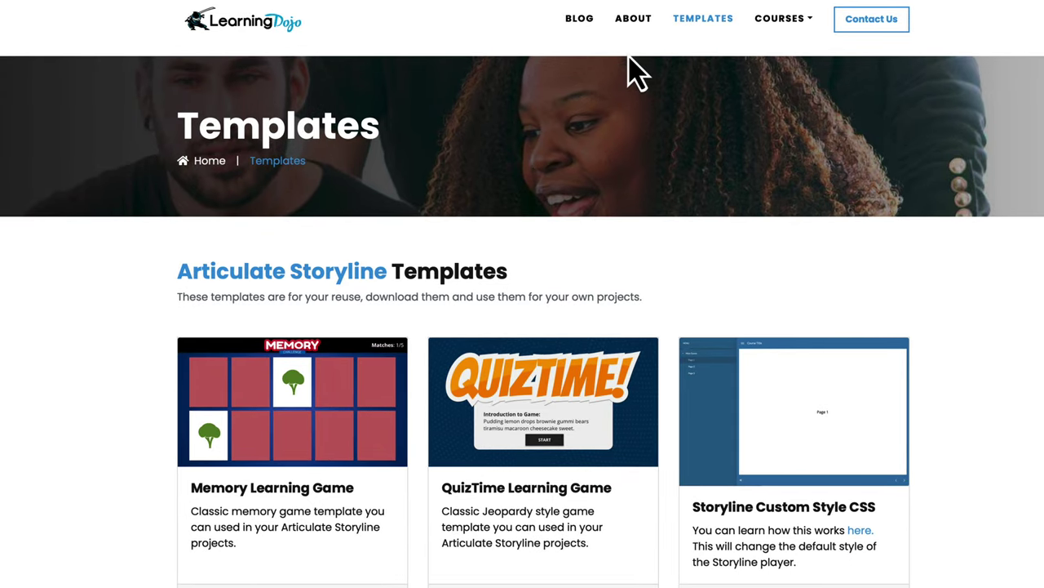
click(581, 21)
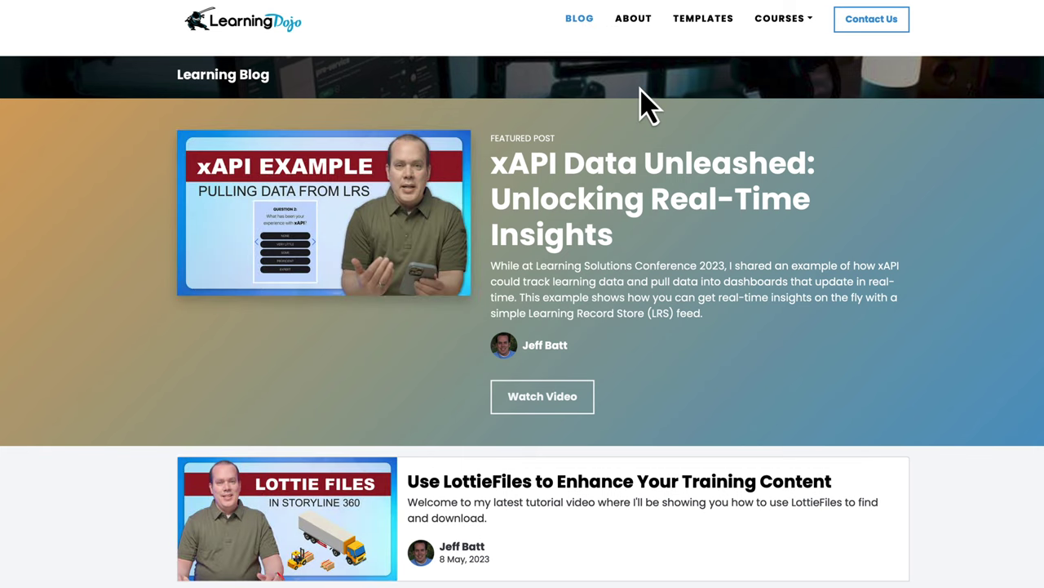
click(695, 26)
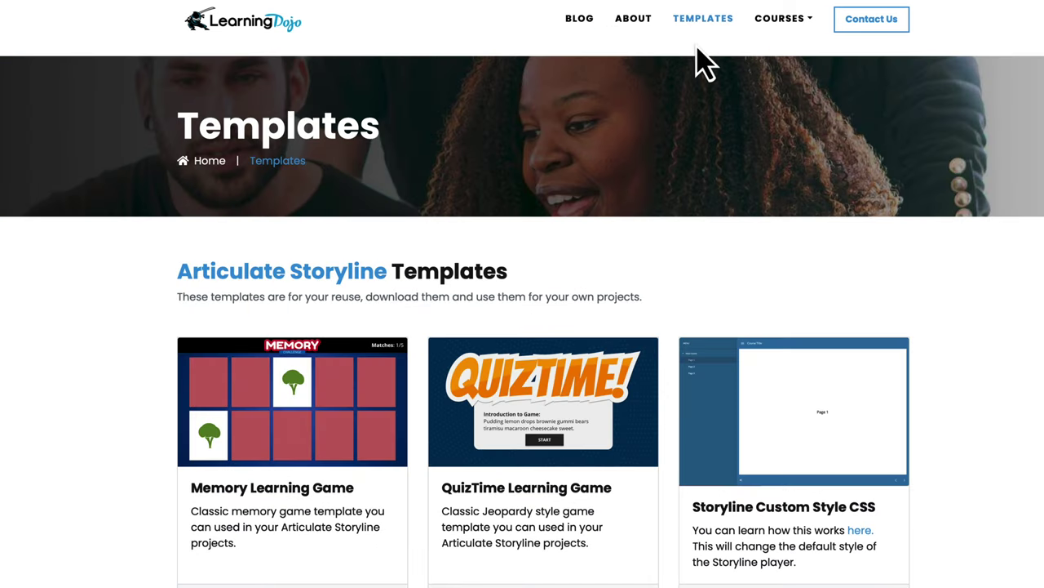
Step: Scroll the templates and open the COURSES list showing Storyline 360, Captivate, xAPI and more
scroll(706, 64, down, 1)
scroll(696, 64, down, 1)
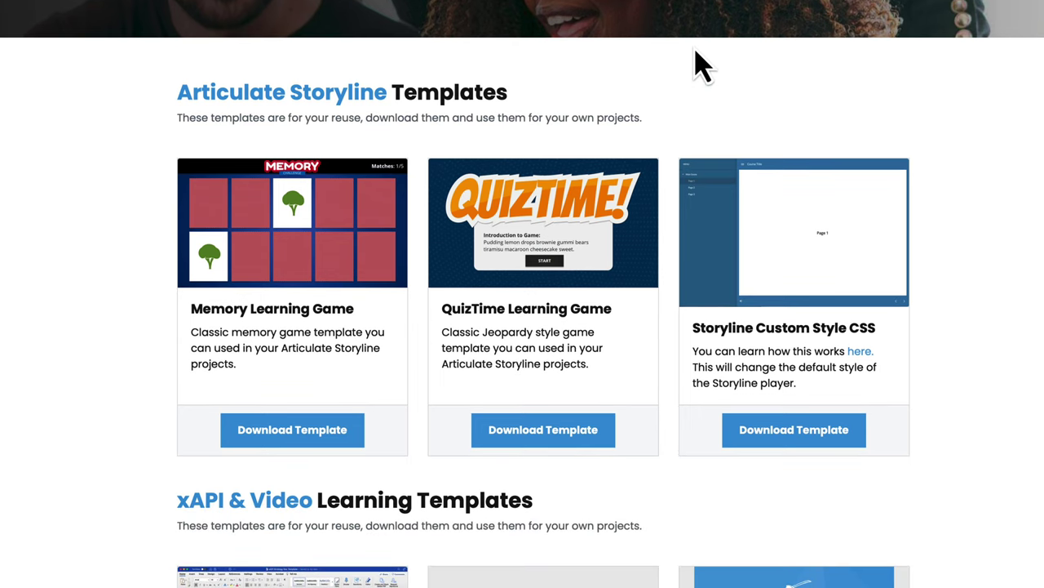
scroll(694, 65, down, 1)
scroll(695, 65, down, 2)
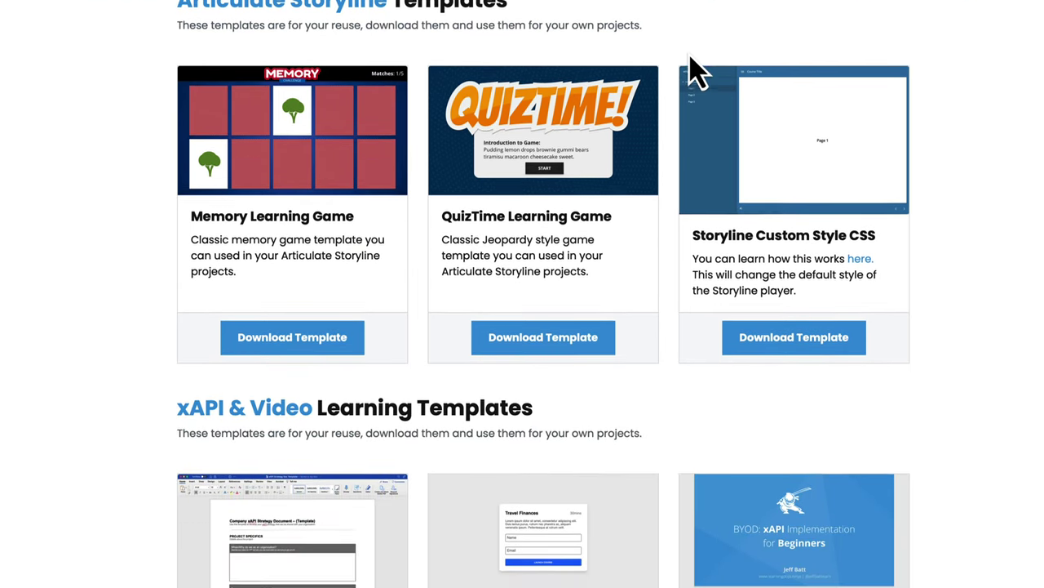
scroll(363, 346, up, 4)
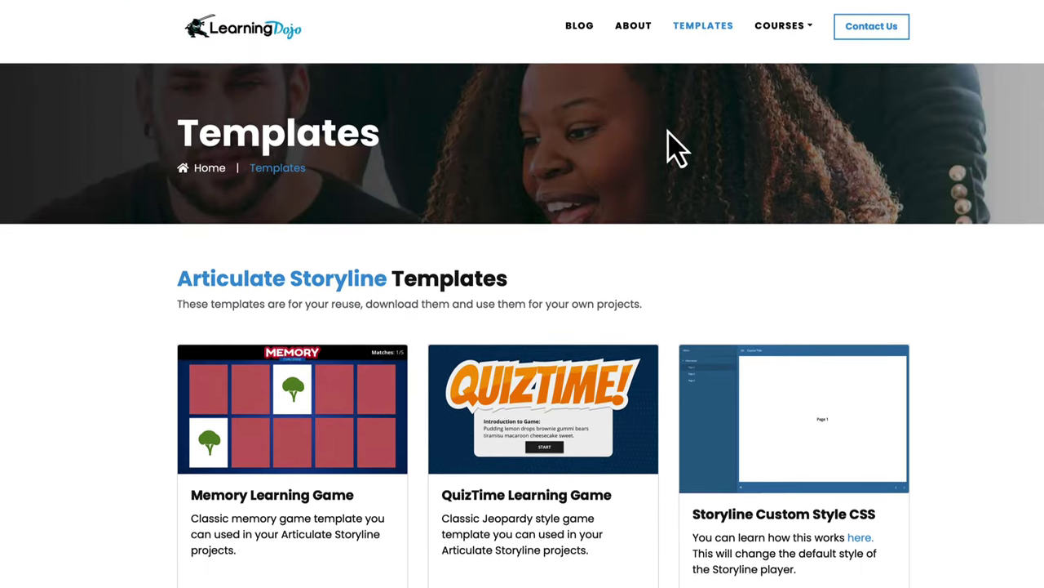
click(804, 22)
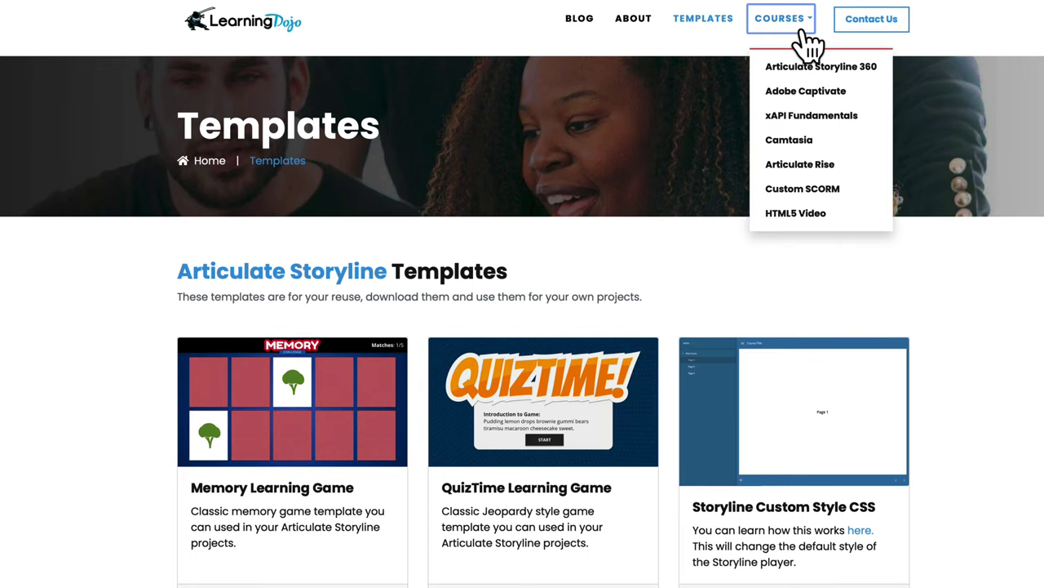